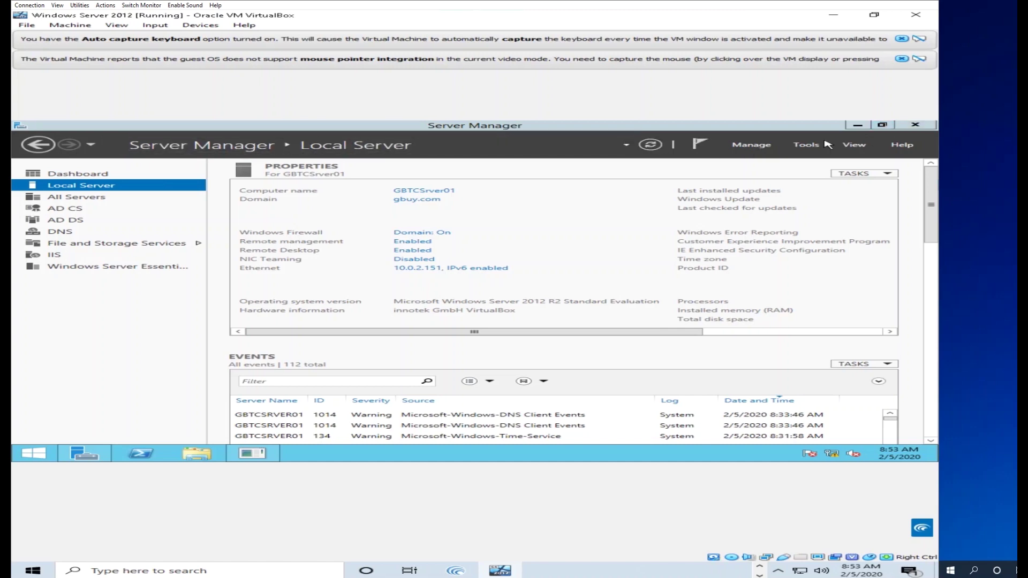
Launch Group Policy Management from the Server Manager Tools menu
click(806, 145)
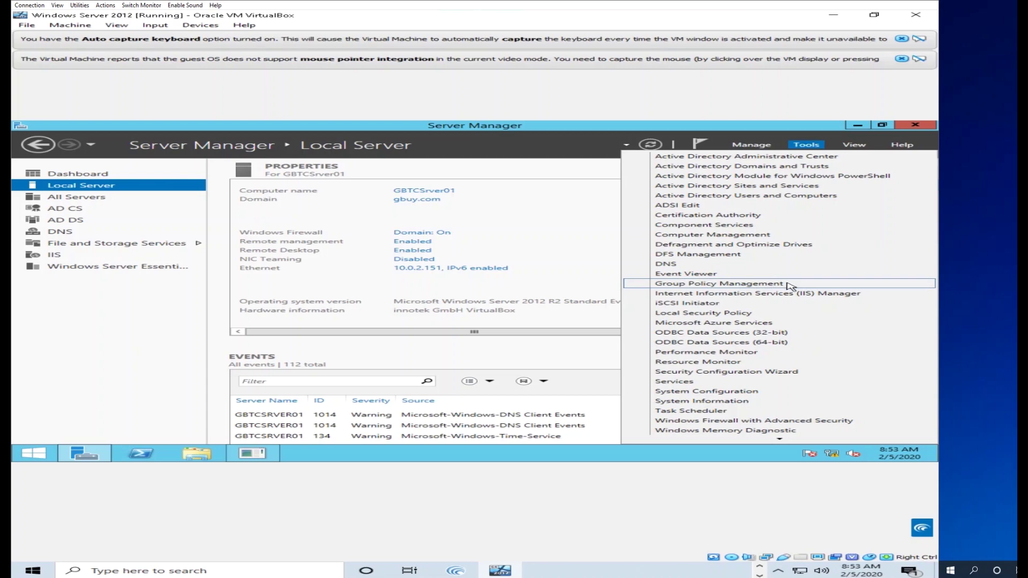
click(749, 283)
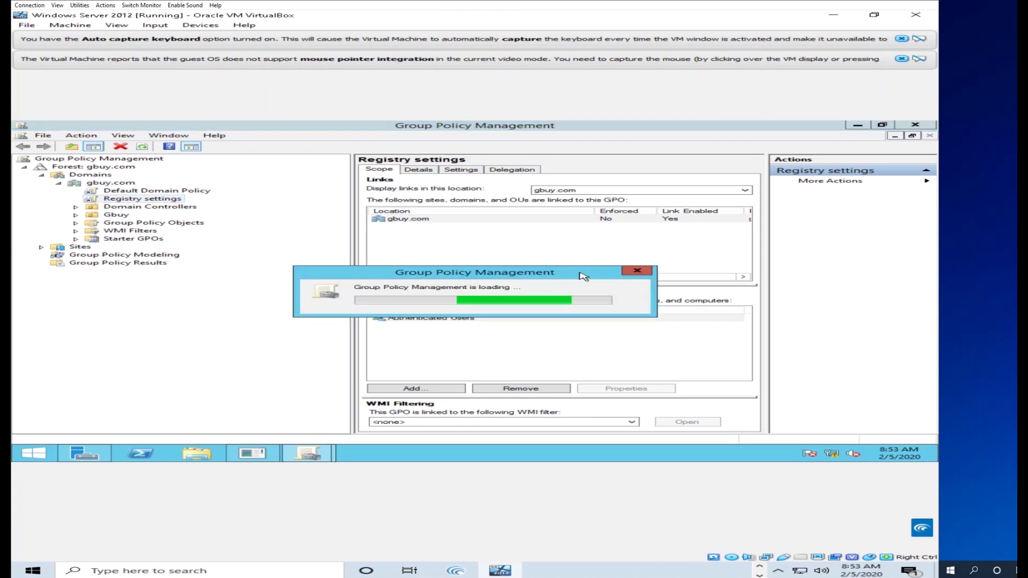
Expand Domain Controllers and Sites, then select the Registry settings GPO link to view its scope
click(624, 271)
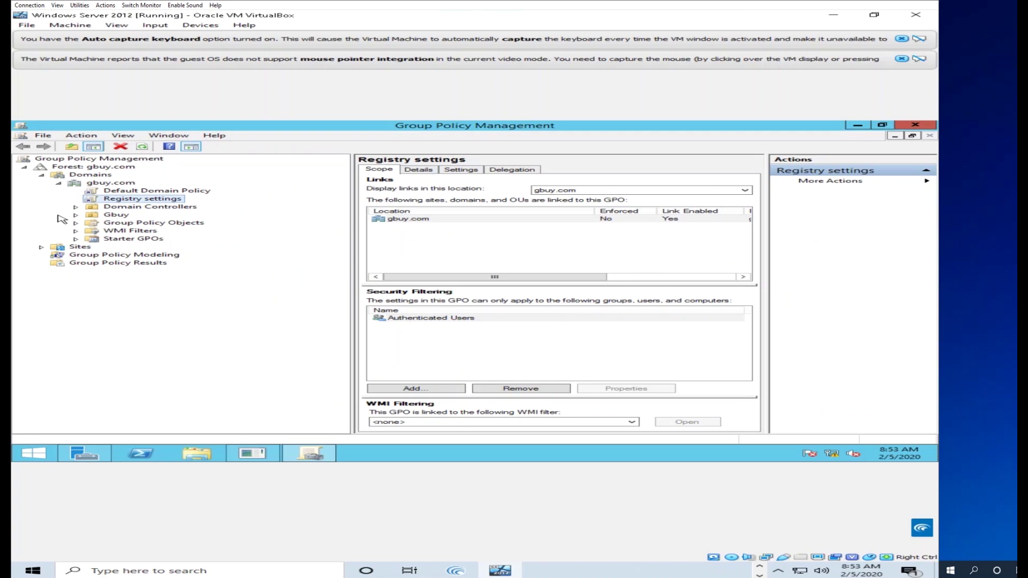
click(75, 207)
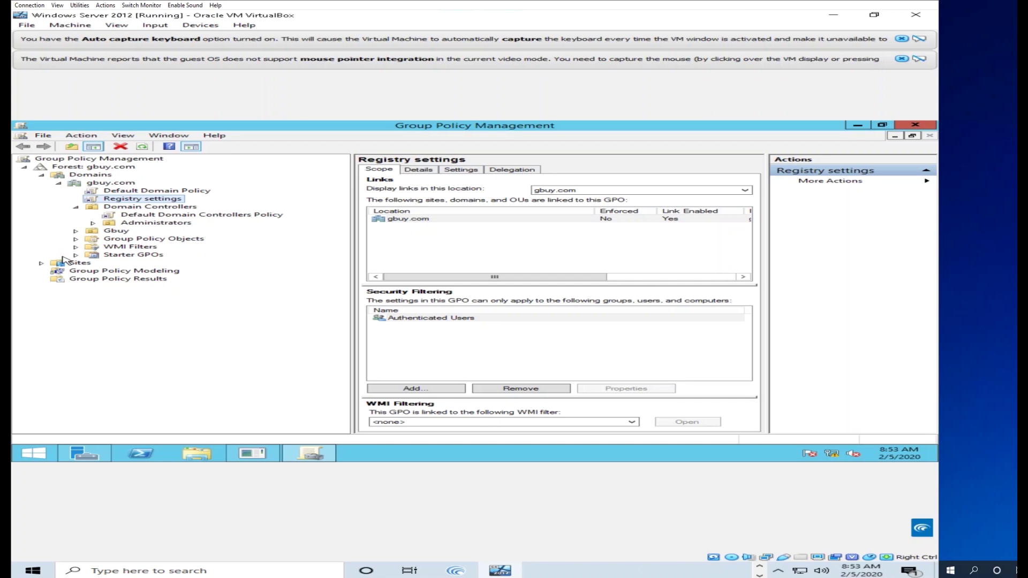
click(45, 264)
click(65, 272)
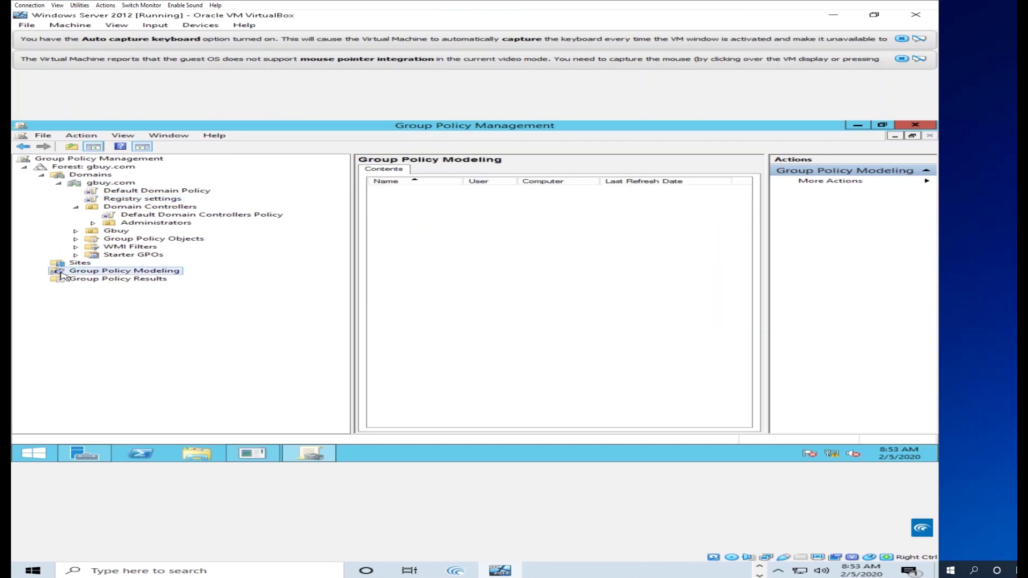
click(125, 200)
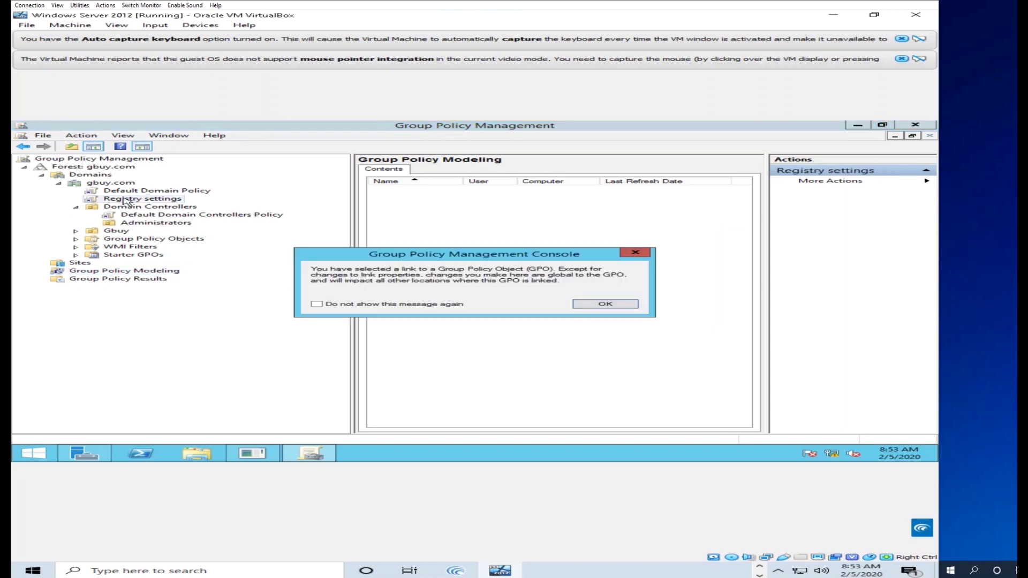
click(635, 253)
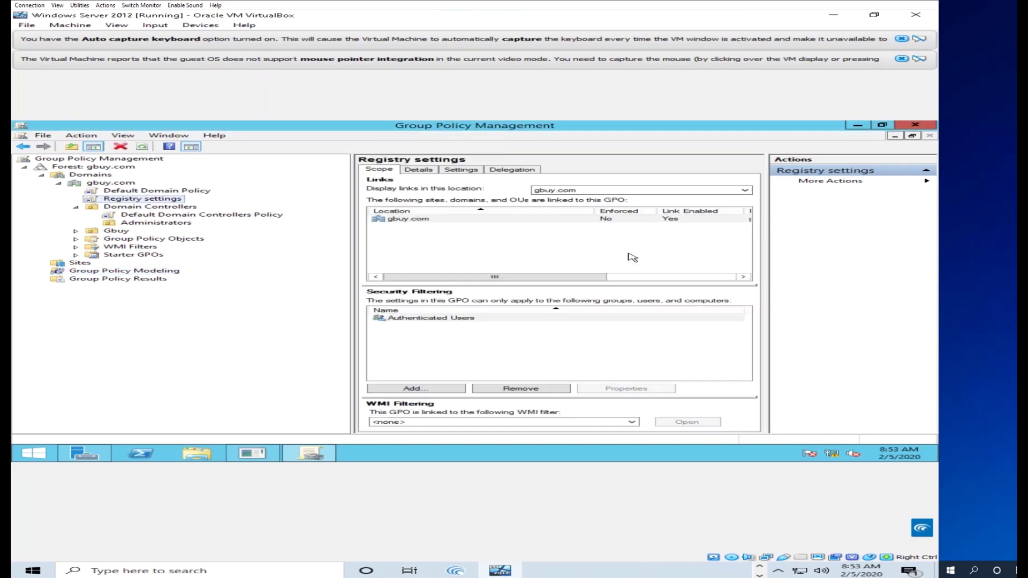
Edit the Registry settings GPO and expand Computer Configuration > Policies with a widened tree pane
right_click(155, 202)
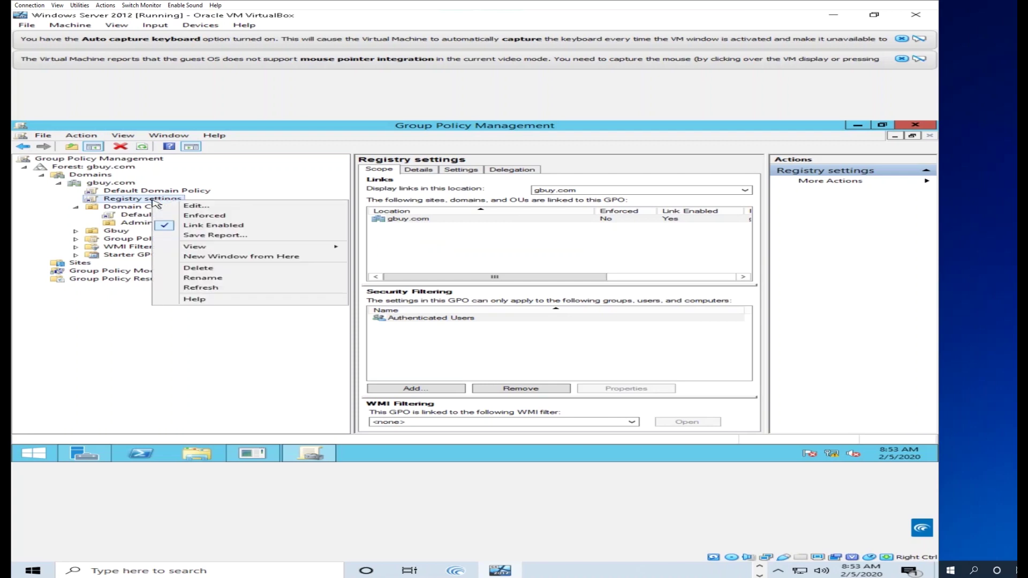
click(182, 208)
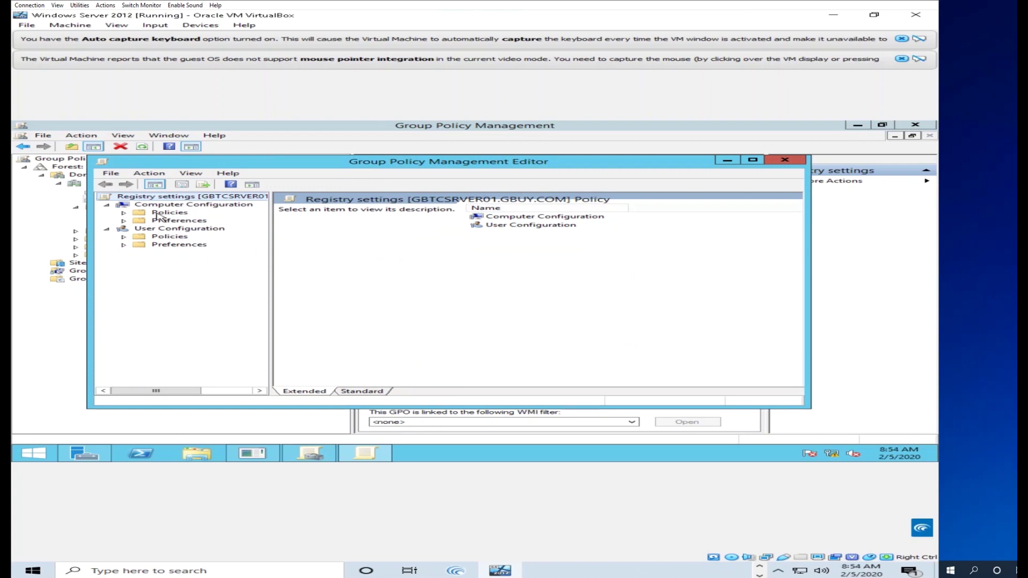
click(124, 213)
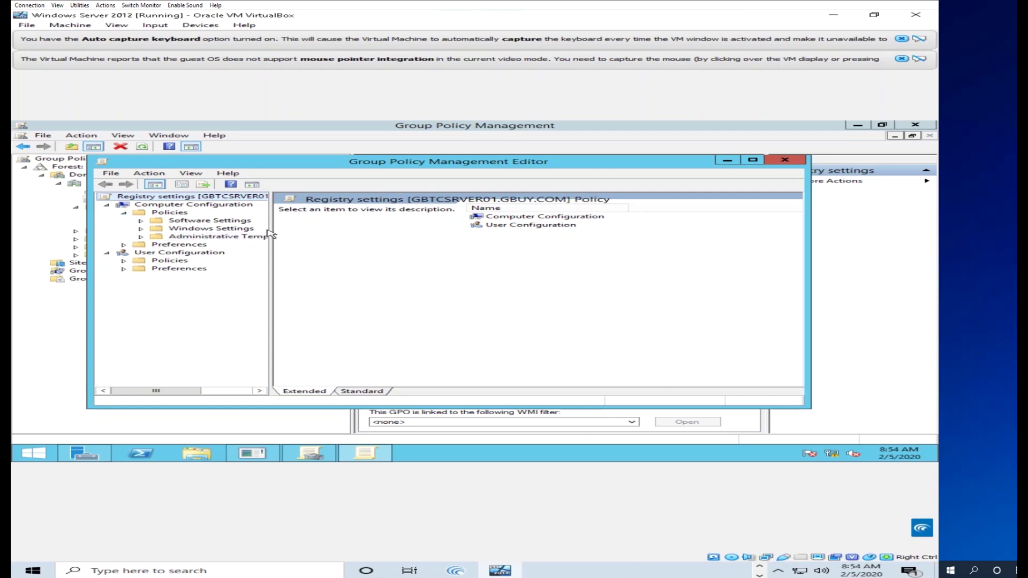
drag(270, 222, 316, 222)
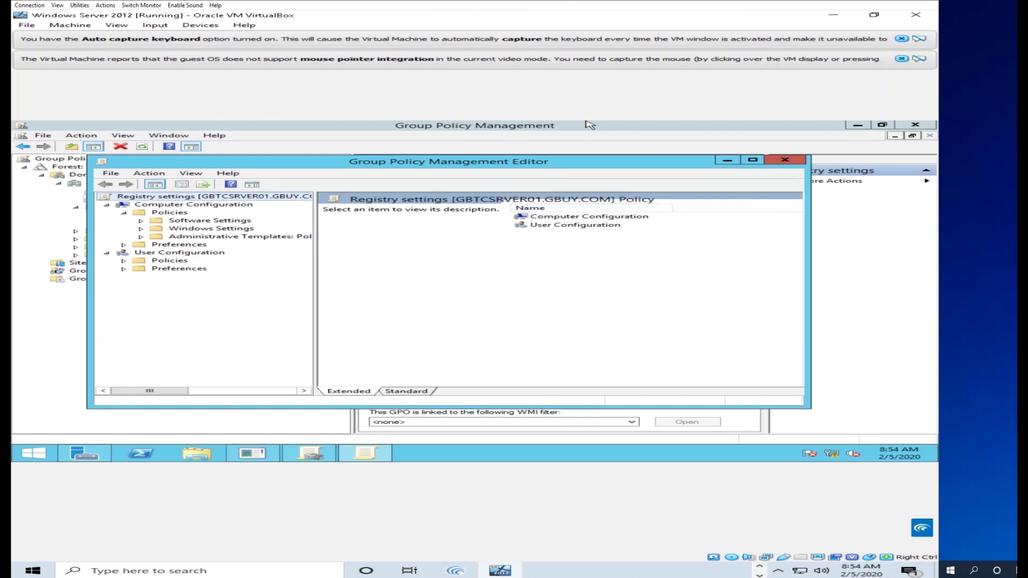
Maximize the editor and expand Windows Settings > Security Settings to show the Registry folder
click(754, 159)
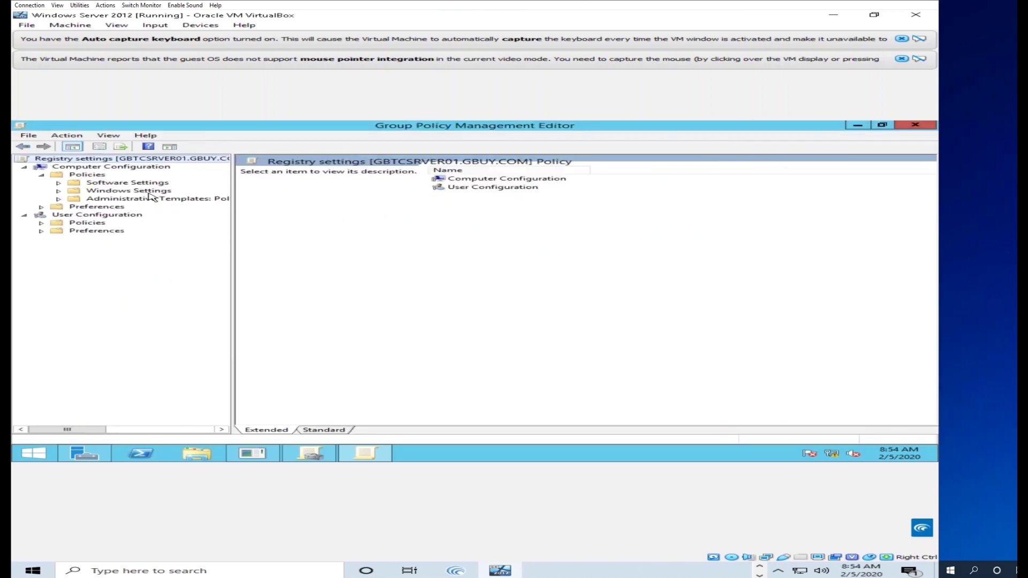
click(58, 190)
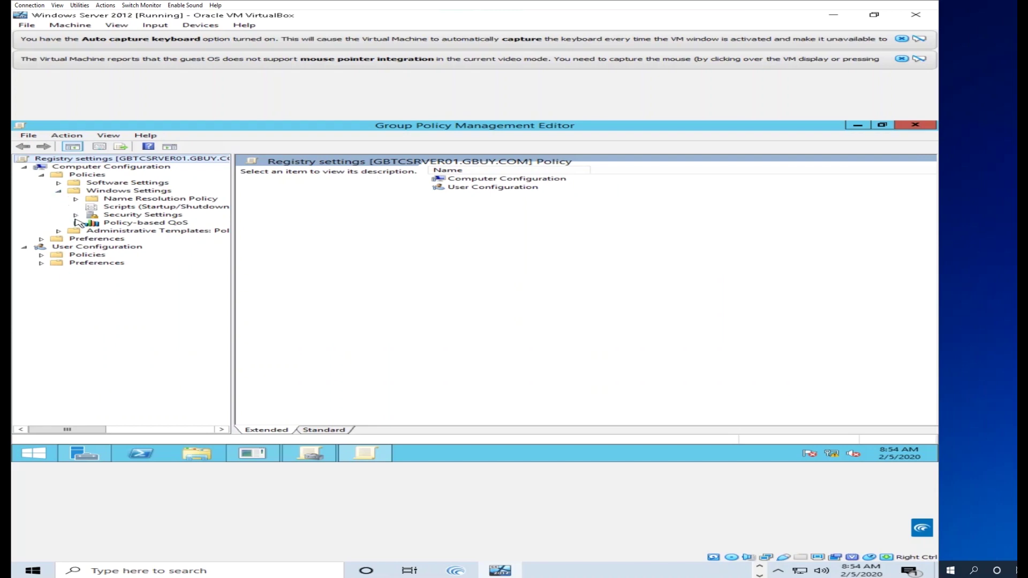
click(76, 215)
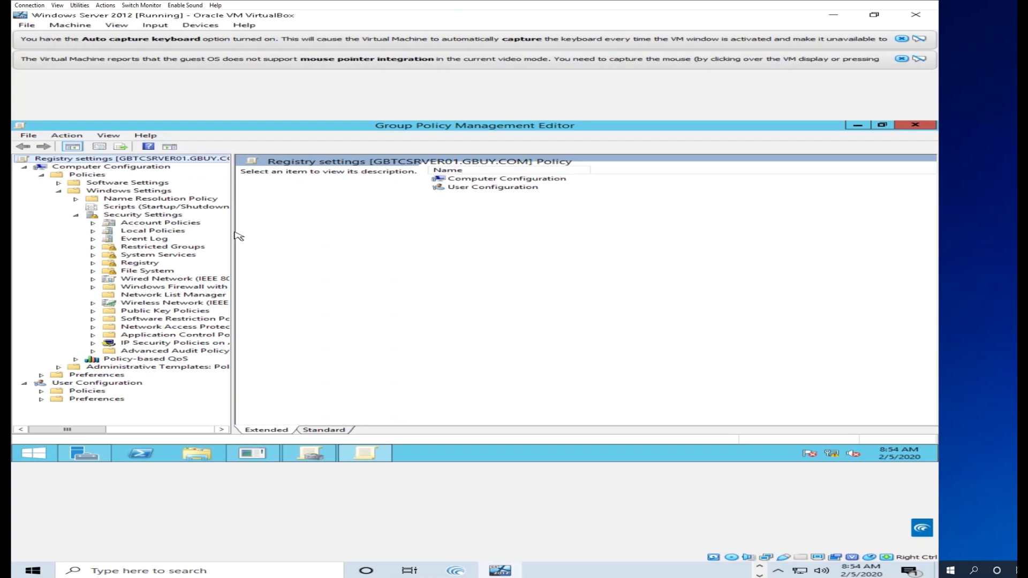
drag(232, 237, 297, 237)
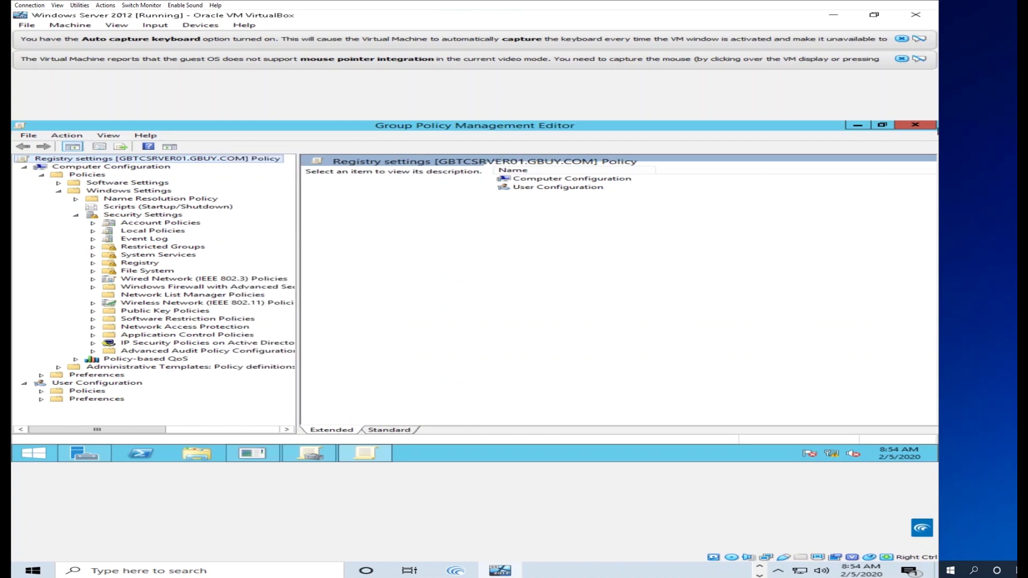
click(882, 125)
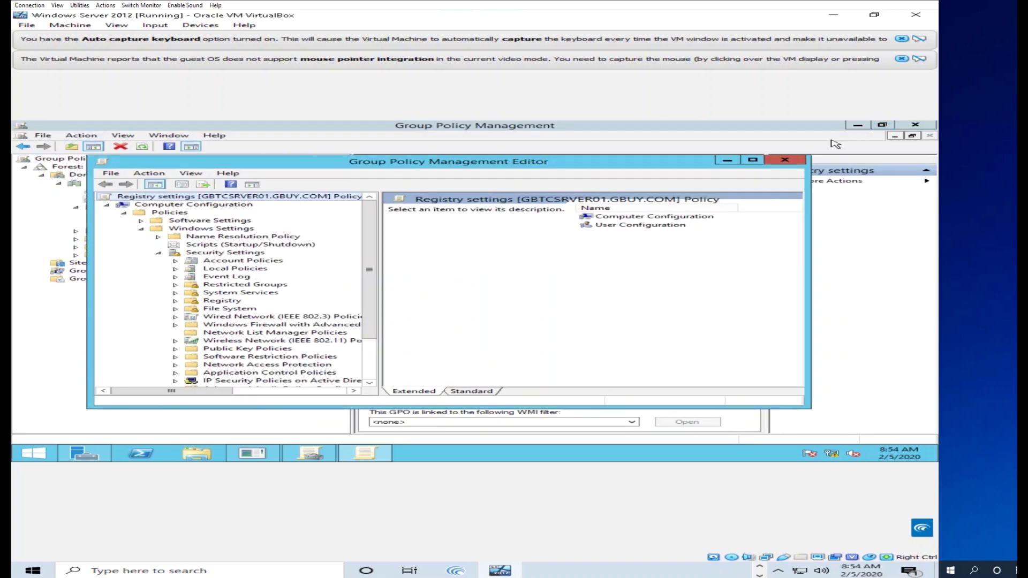
click(754, 161)
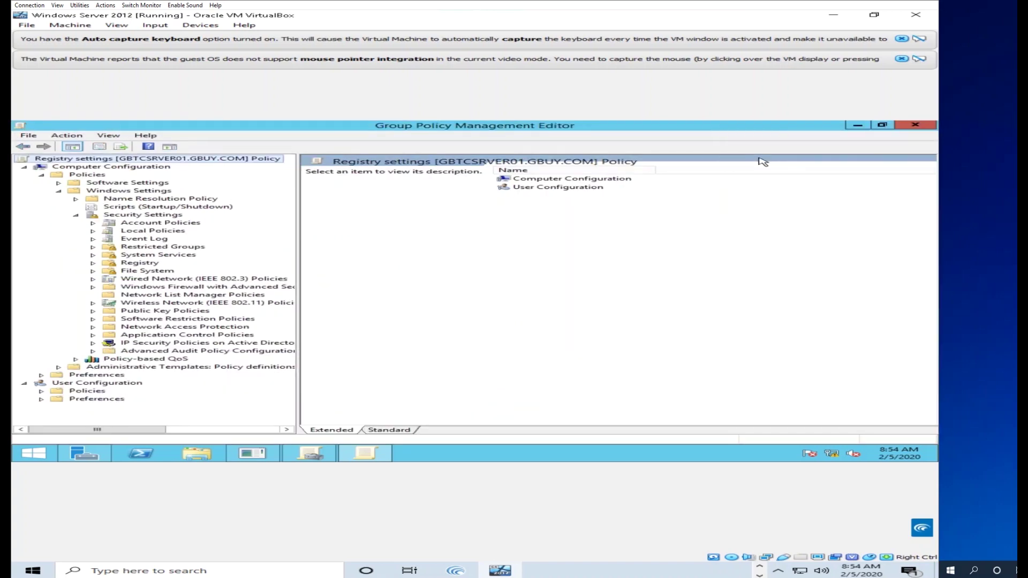
Add the CLASSES_ROOT key under Registry security settings and confirm it is listed
right_click(136, 263)
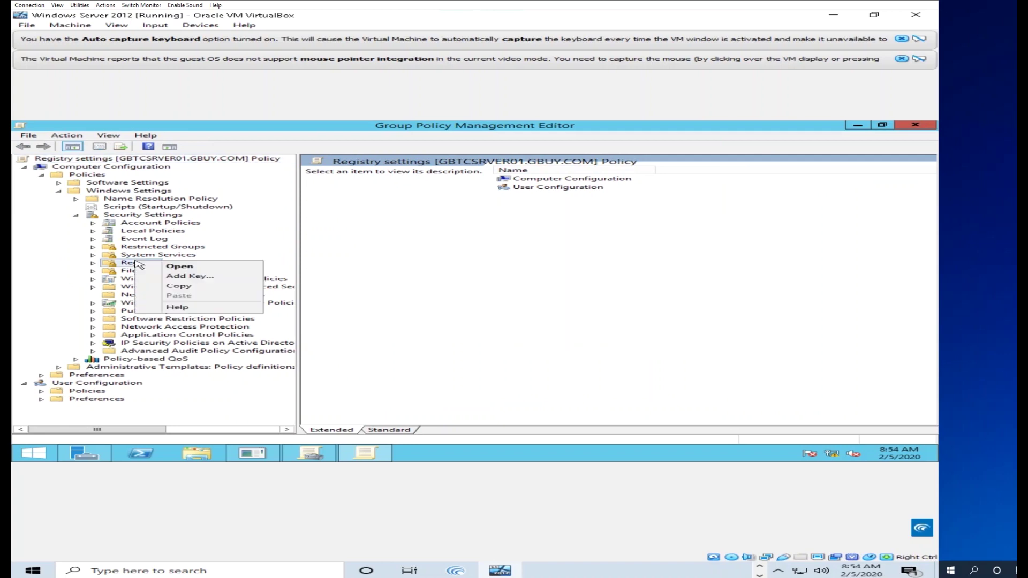
click(166, 277)
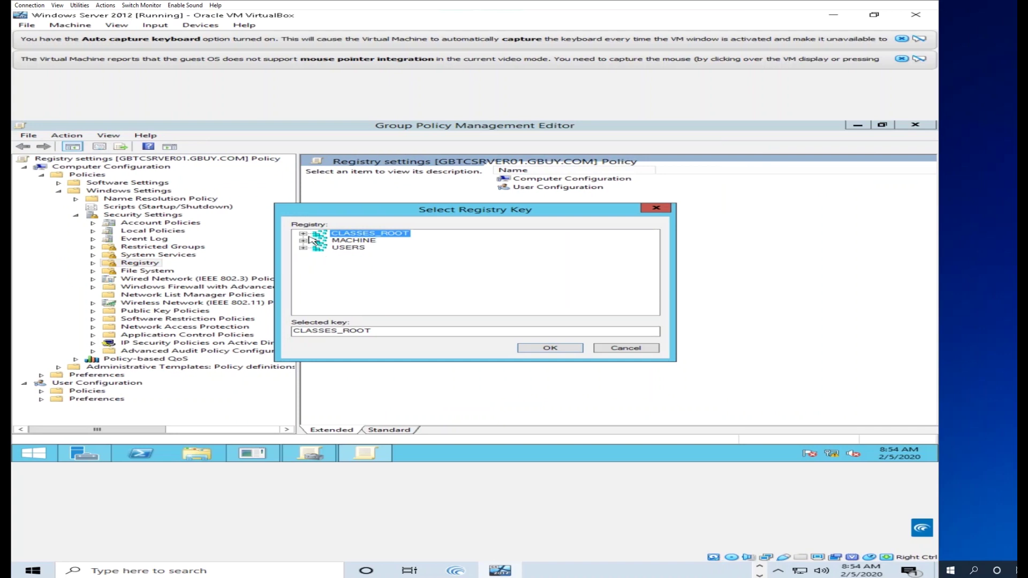
click(562, 349)
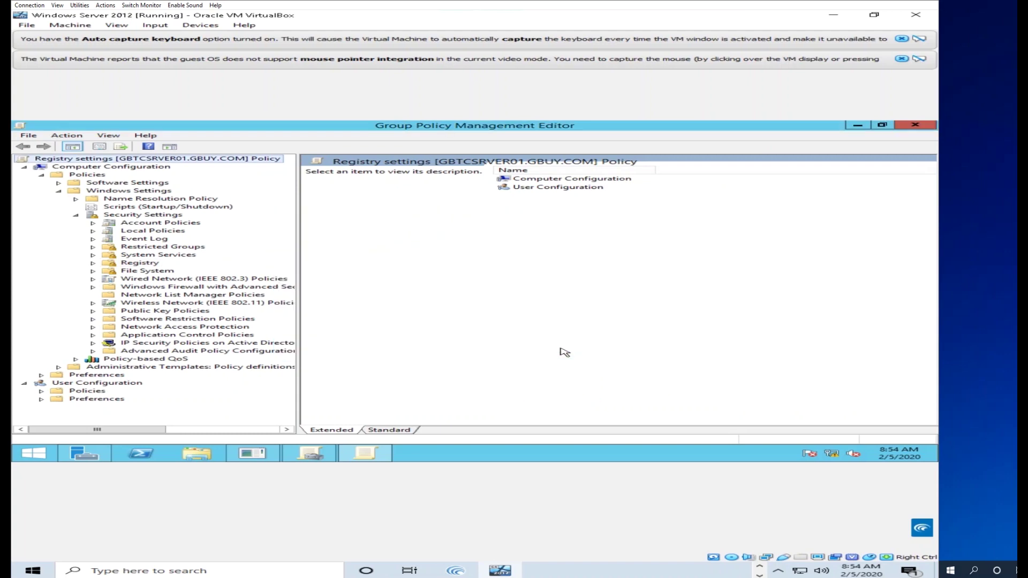
click(354, 452)
click(354, 452)
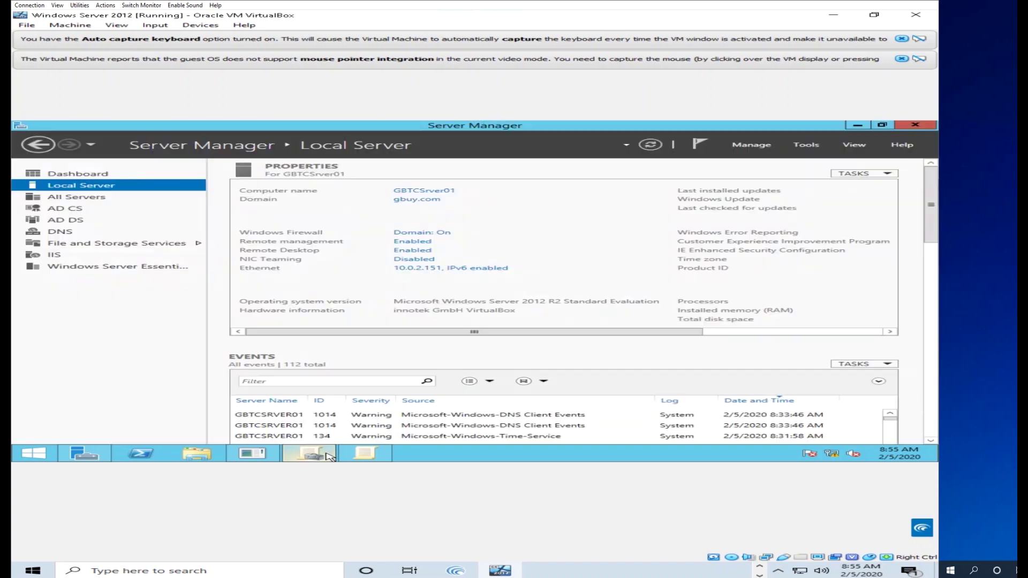
click(358, 454)
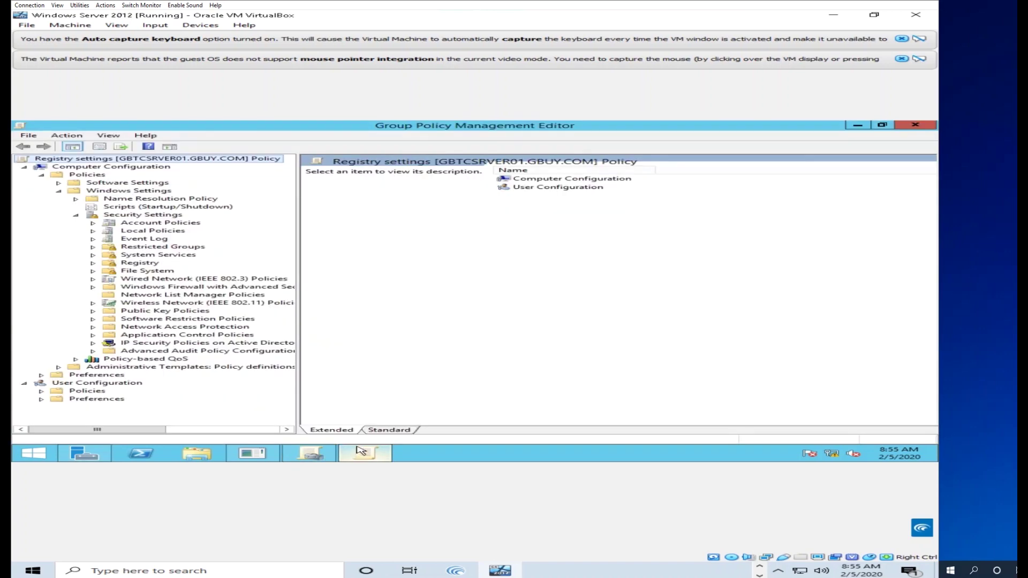
click(159, 264)
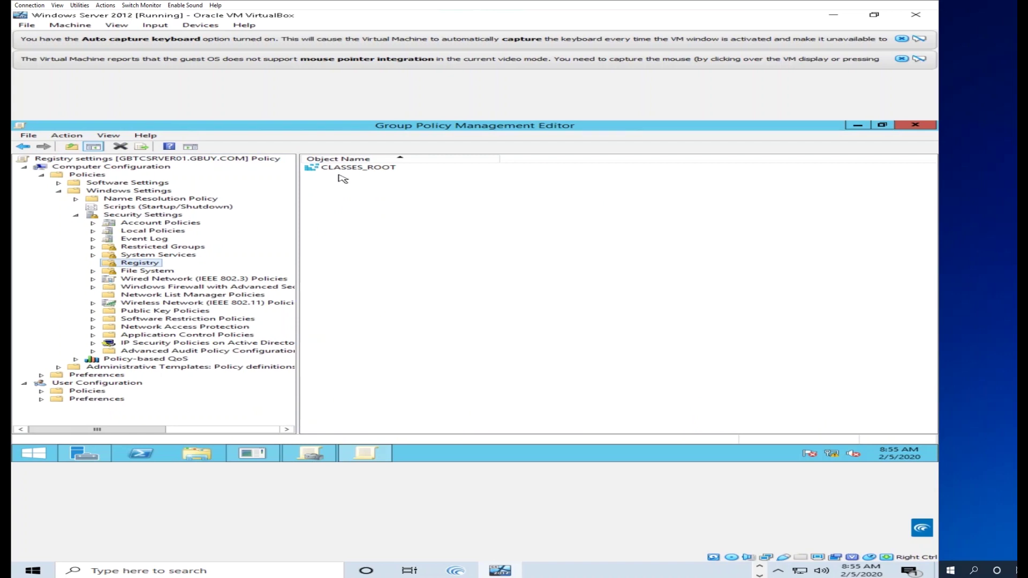
Set CLASSES_ROOT to 'Configure this key then' propagate inheritable permissions to all subkeys
right_click(346, 169)
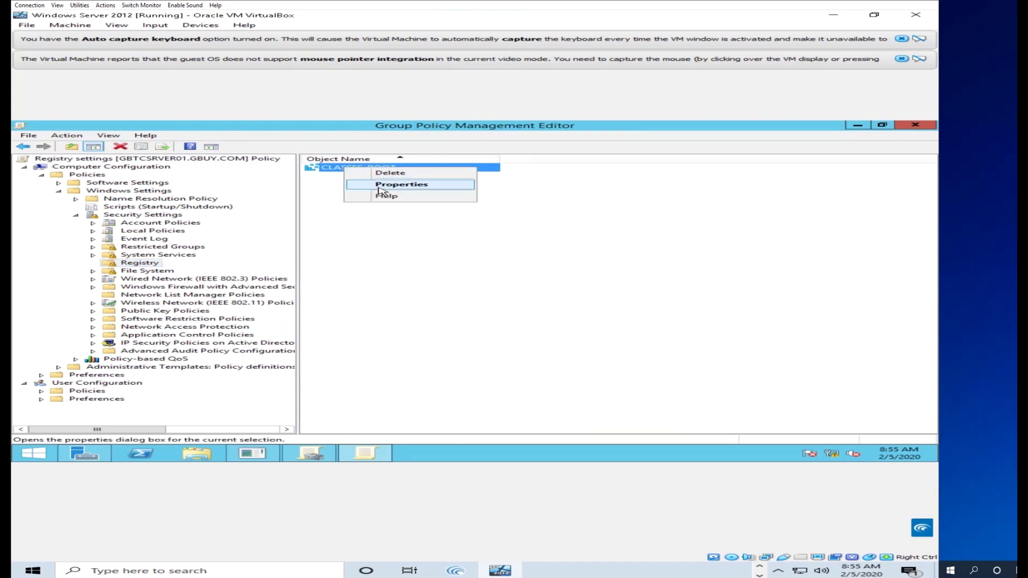
click(380, 187)
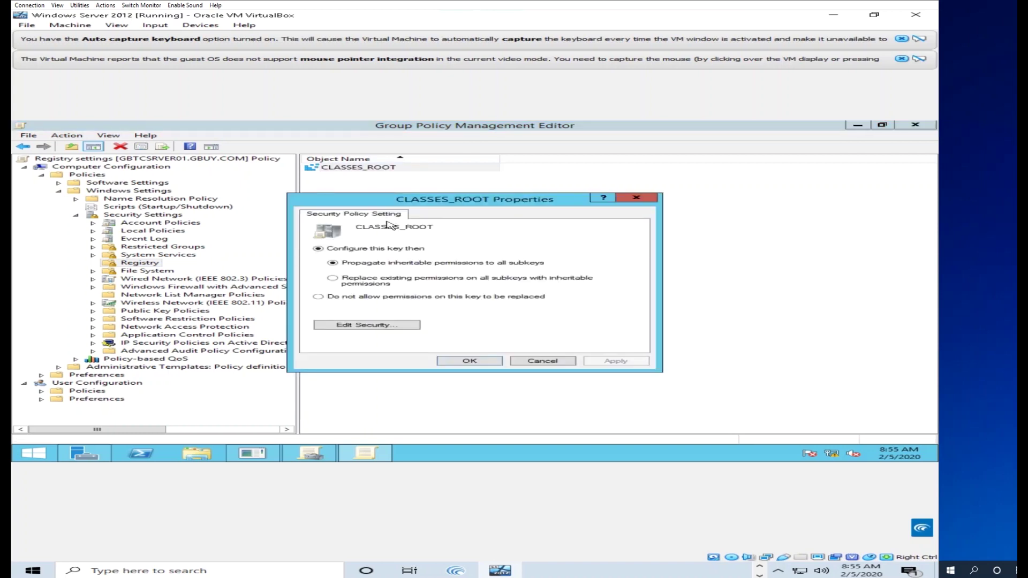
click(486, 364)
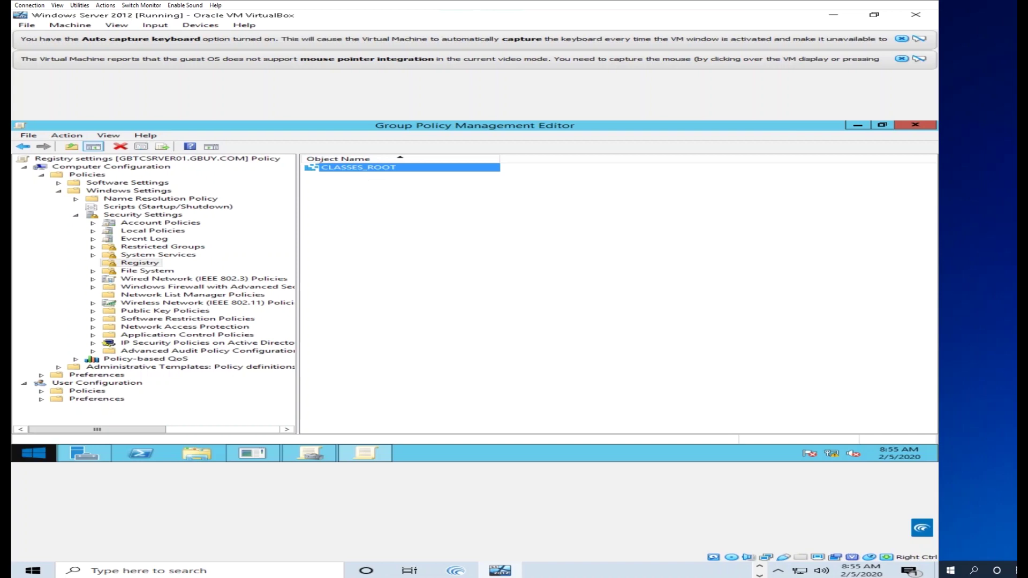
Open a maximized administrator Command Prompt from the Start screen
click(35, 455)
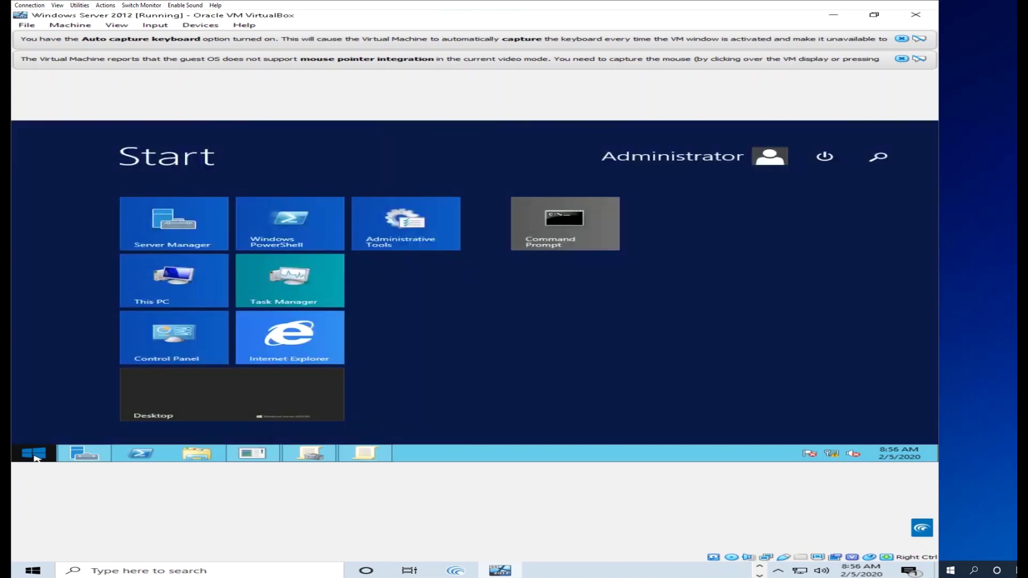
click(579, 237)
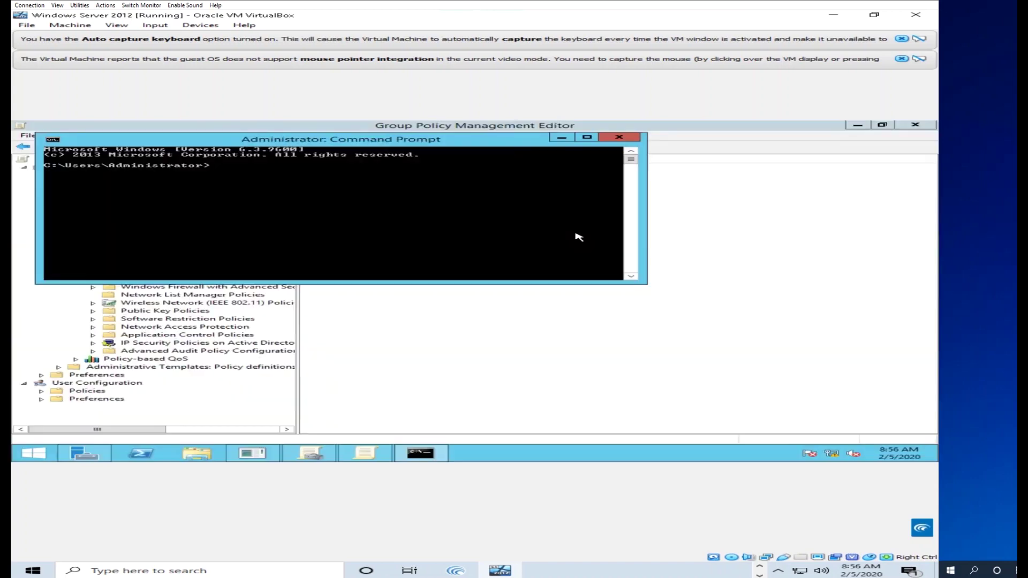
click(587, 138)
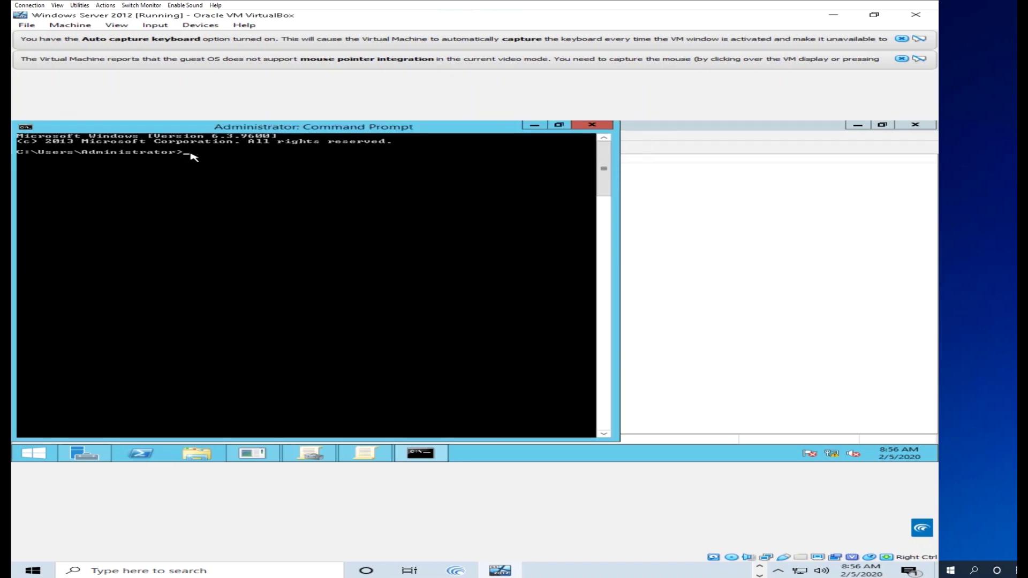
Run gpupdate /force to refresh the computer and user policies
text(gpupda)
key(BackSpace)
key(BackSpace)
key(BackSpace)
text(p)
text(date/foerce)
key(BackSpace)
key(BackSpace)
key(BackSpace)
key(BackSpace)
key(BackSpace)
text(orce)
key(Return)
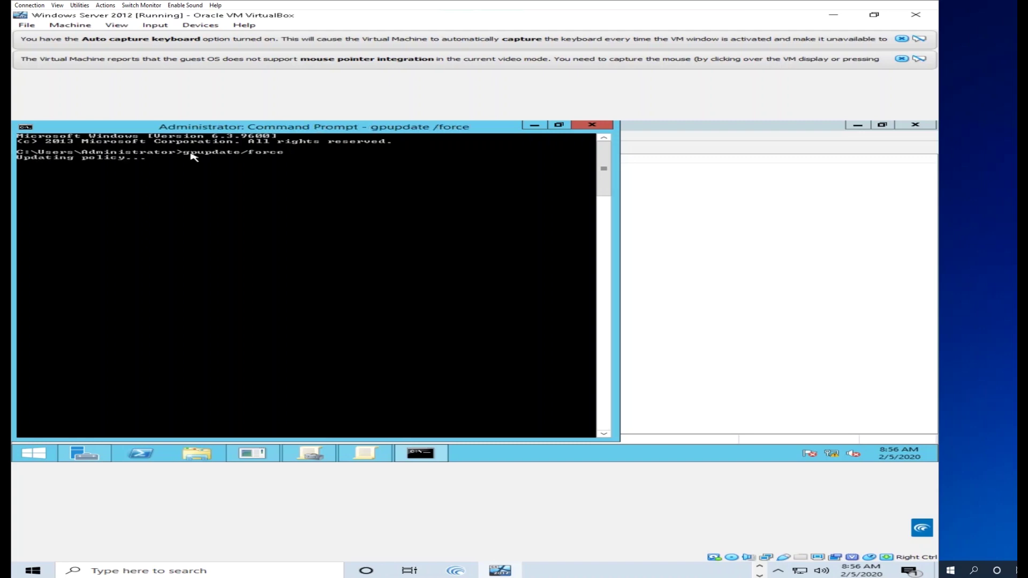